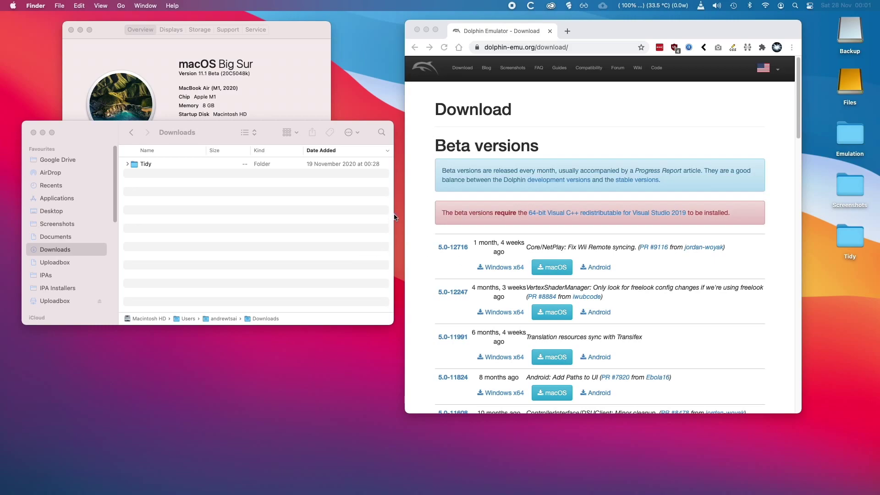
- Download the Dolphin 5.0-12716 macOS beta .dmg to Downloads and open it in Finder
click(418, 100)
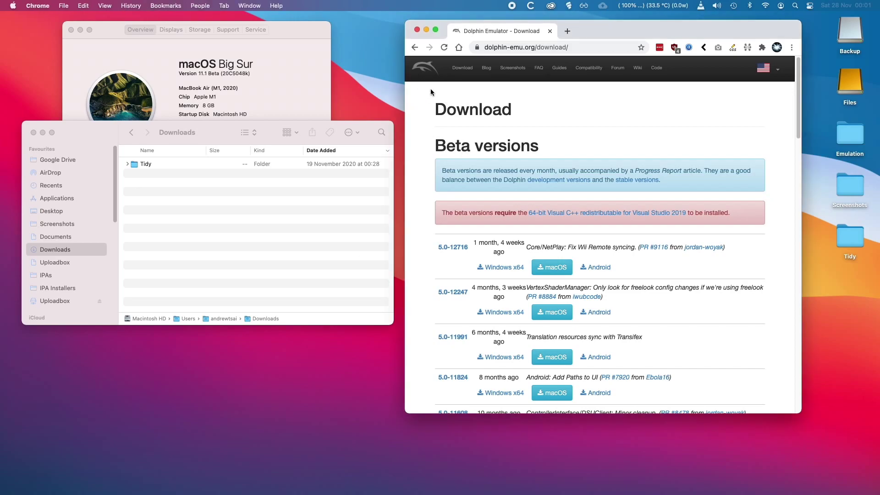
scroll(491, 92, down, 10)
scroll(492, 91, up, 10)
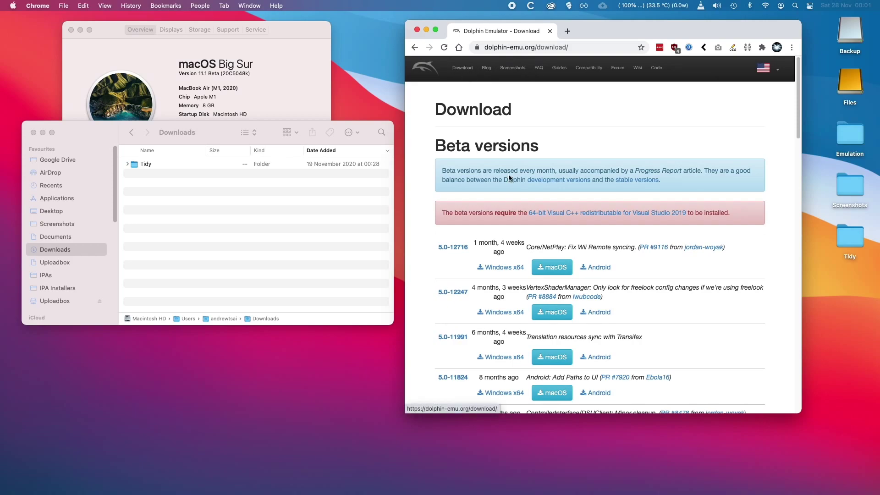
scroll(509, 177, down, 10)
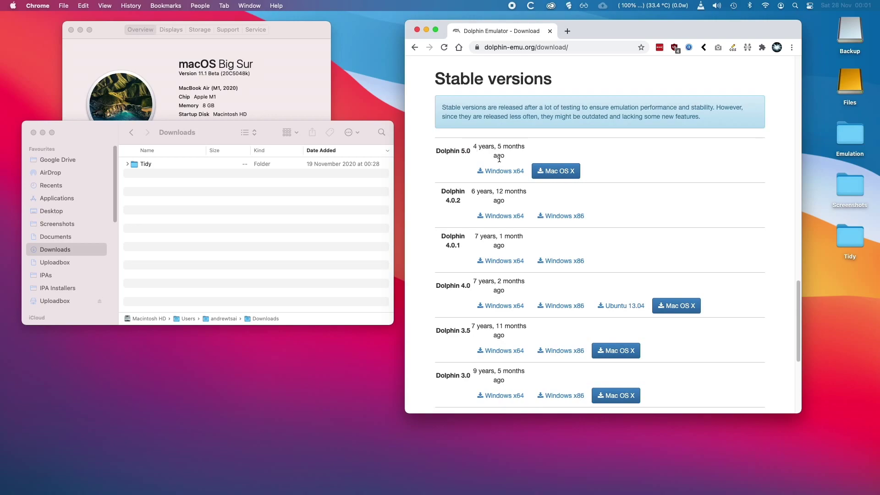
scroll(501, 169, up, 6)
scroll(501, 171, up, 15)
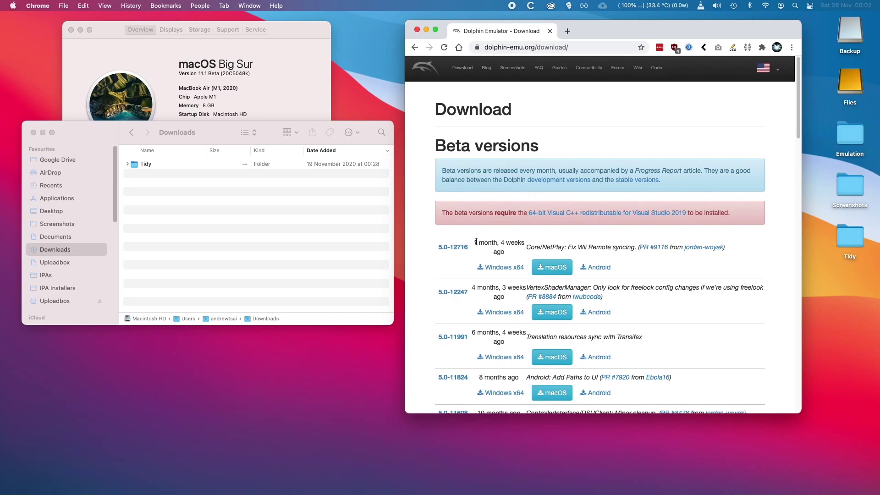
click(549, 270)
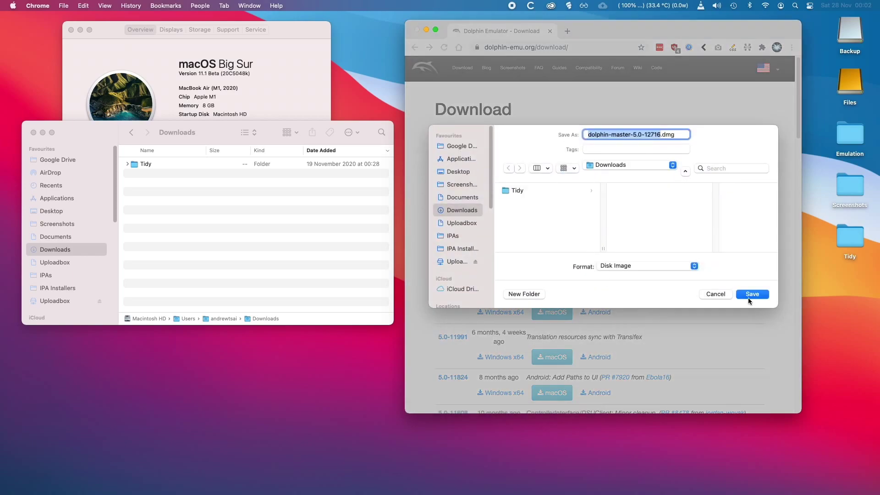
click(752, 297)
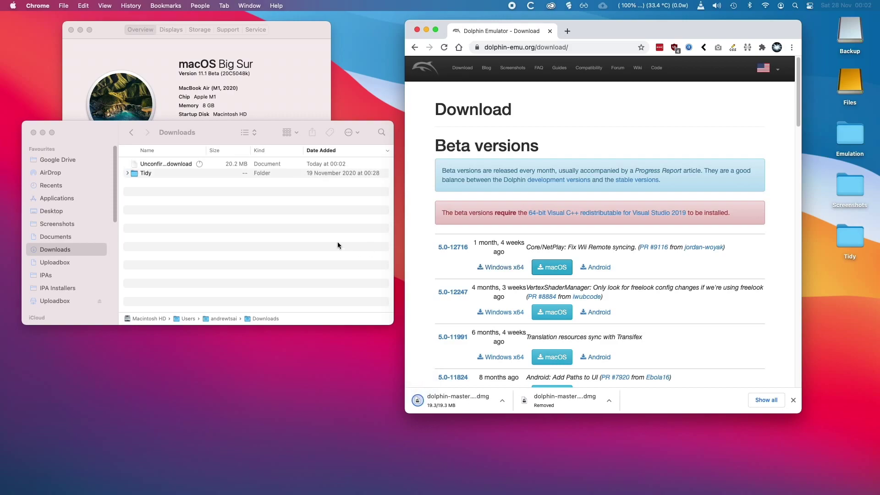
click(337, 241)
click(179, 165)
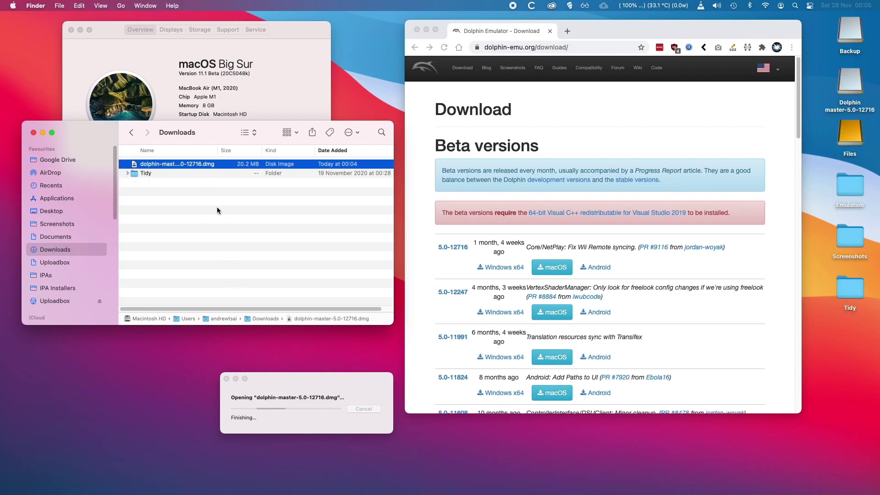
- Copy Dolphin and Dolphin Updater into Applications, then launch Dolphin with Cmd+O
drag(86, 205, 387, 153)
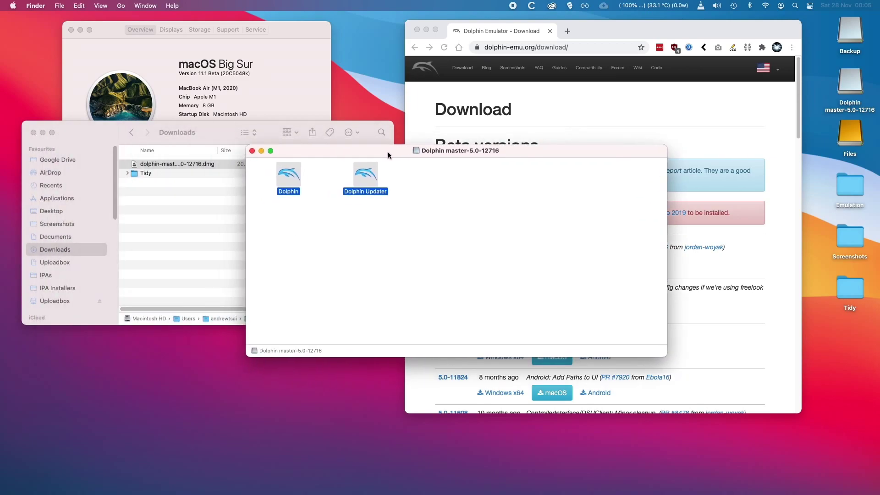
click(131, 216)
click(71, 198)
click(405, 213)
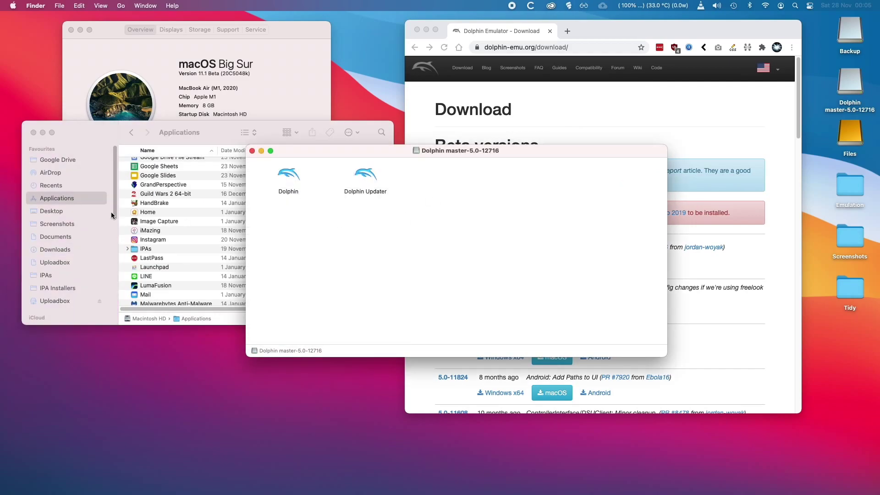
drag(444, 204, 208, 223)
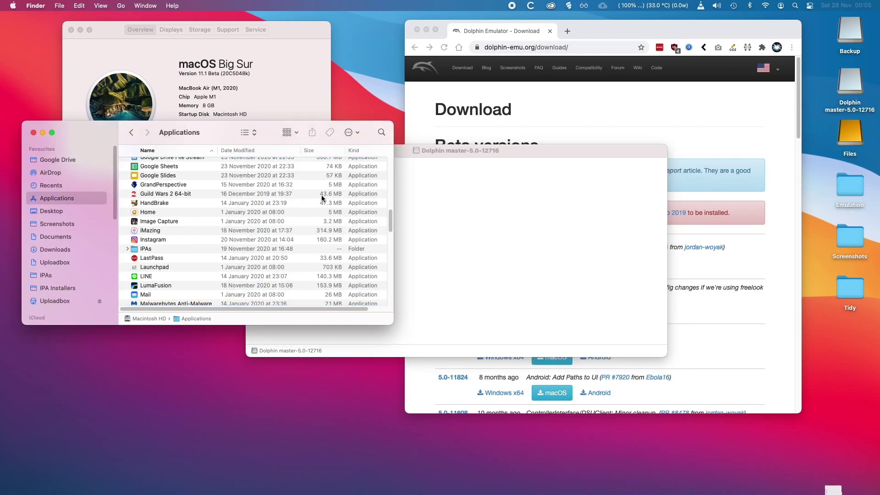
click(170, 236)
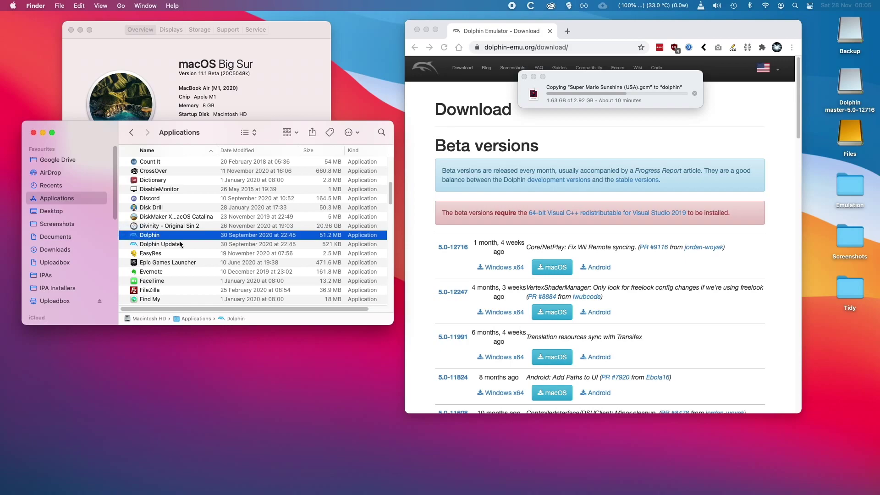
key(super+o)
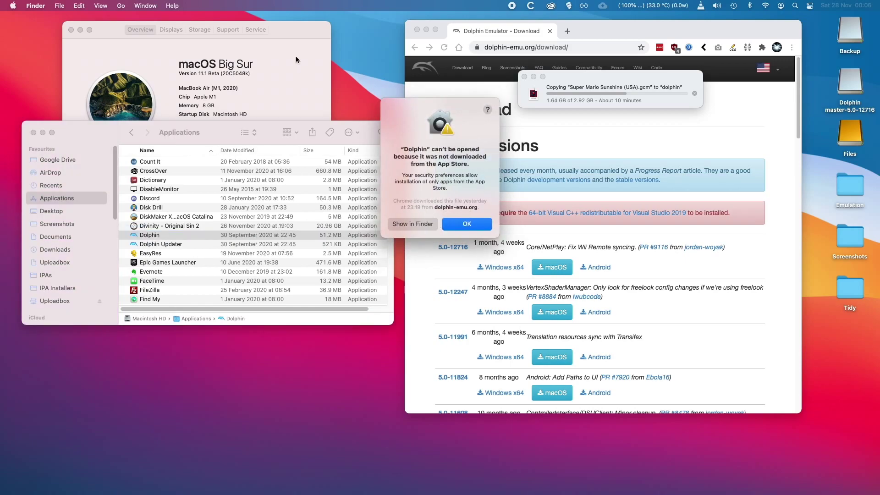
- Allow Dolphin under Security & Privacy > General with Open Anyway, and confirm Open
click(11, 5)
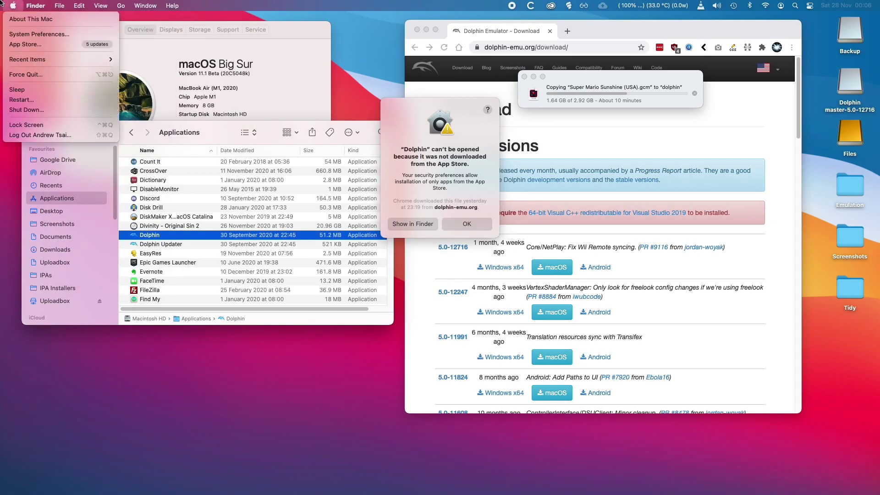
click(14, 36)
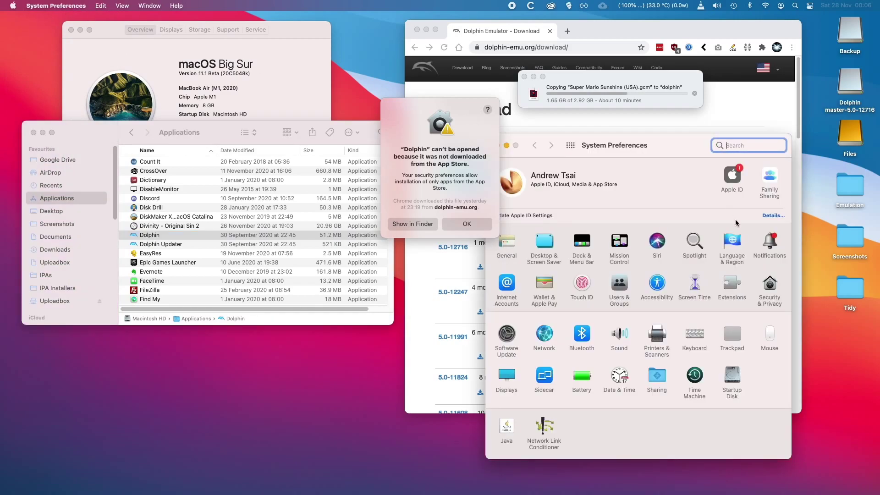
click(769, 284)
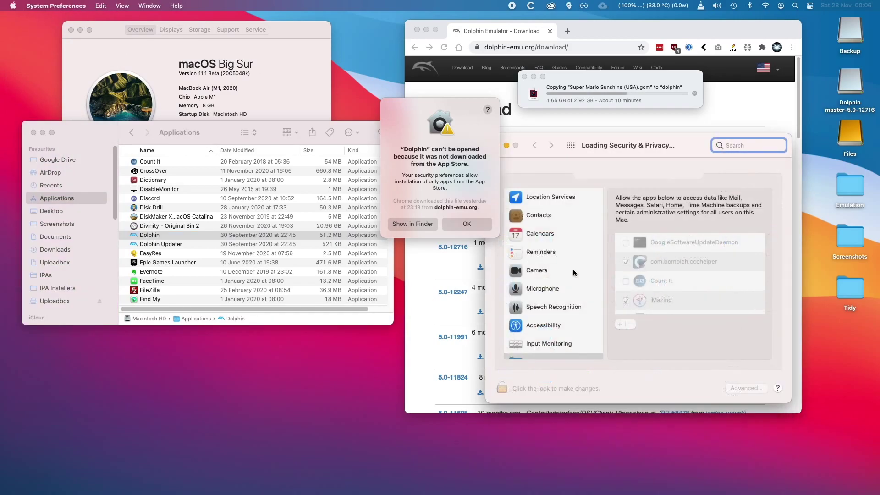
click(591, 174)
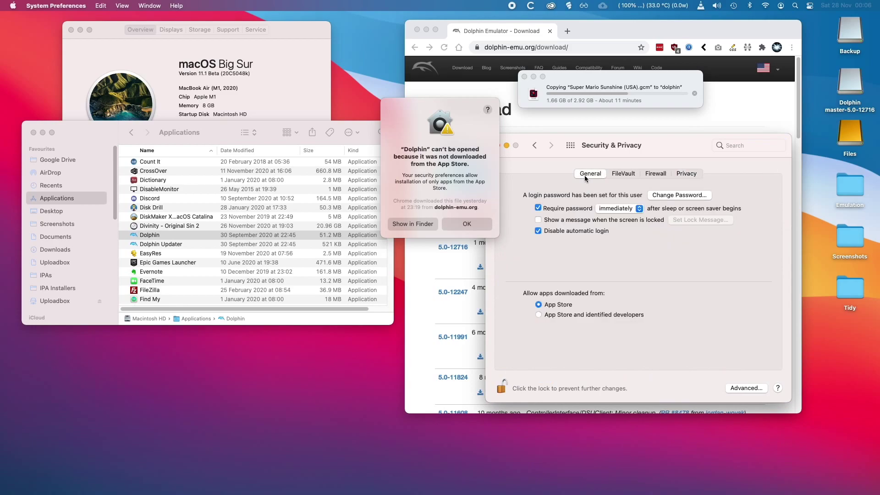
click(480, 226)
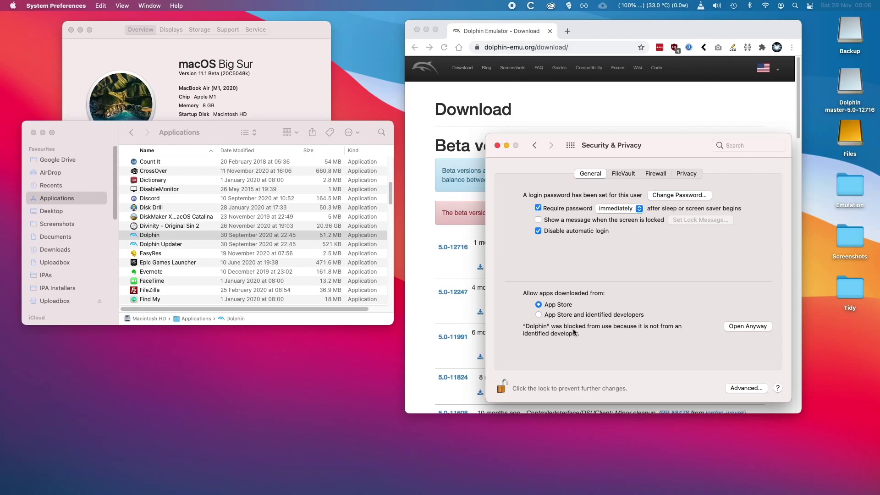
click(741, 327)
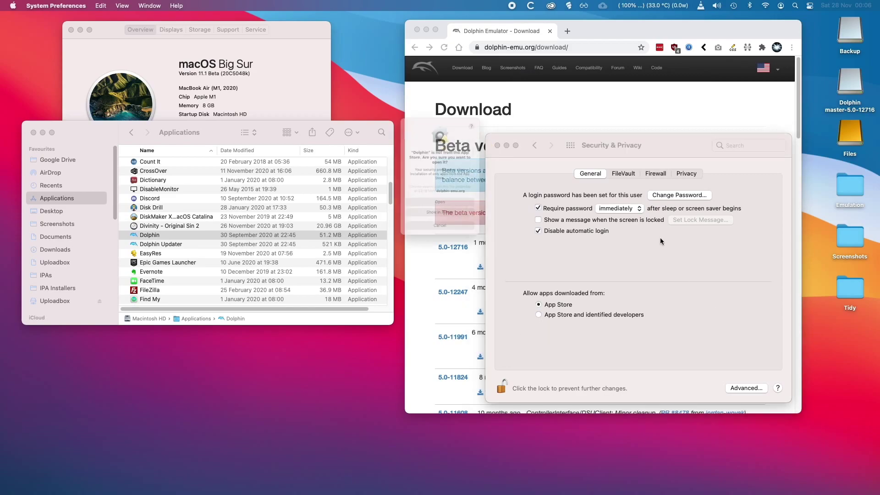
click(458, 217)
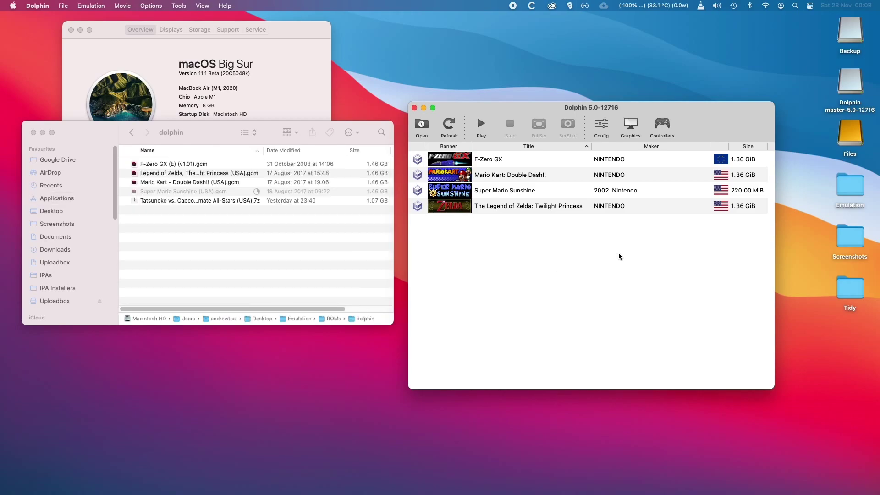
- Keep Standard Controller on port 1 and open its GameCube controller mapping
click(661, 124)
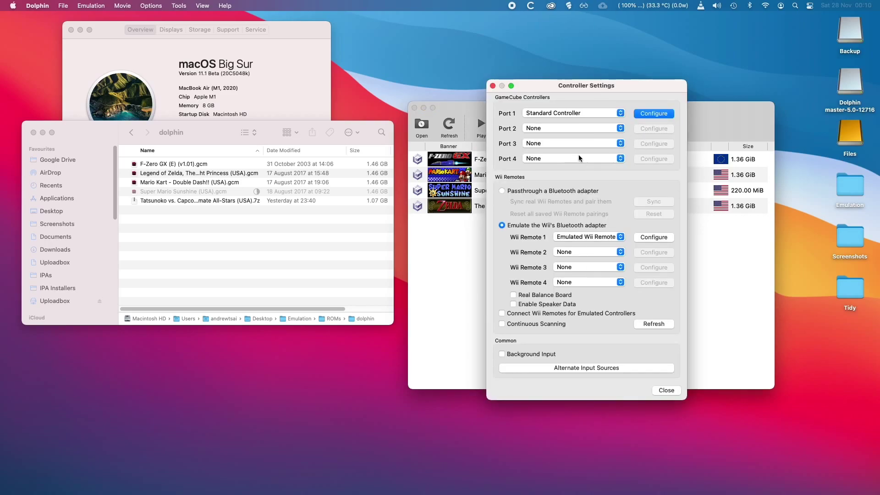
click(543, 114)
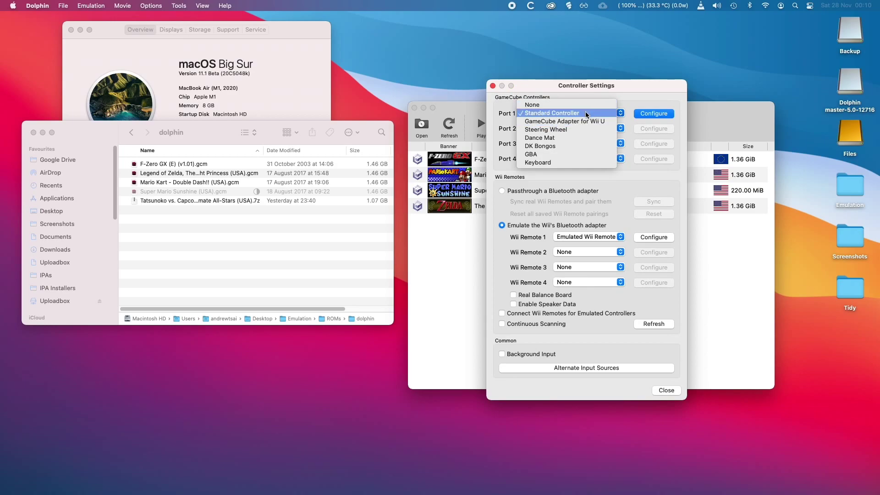
click(599, 115)
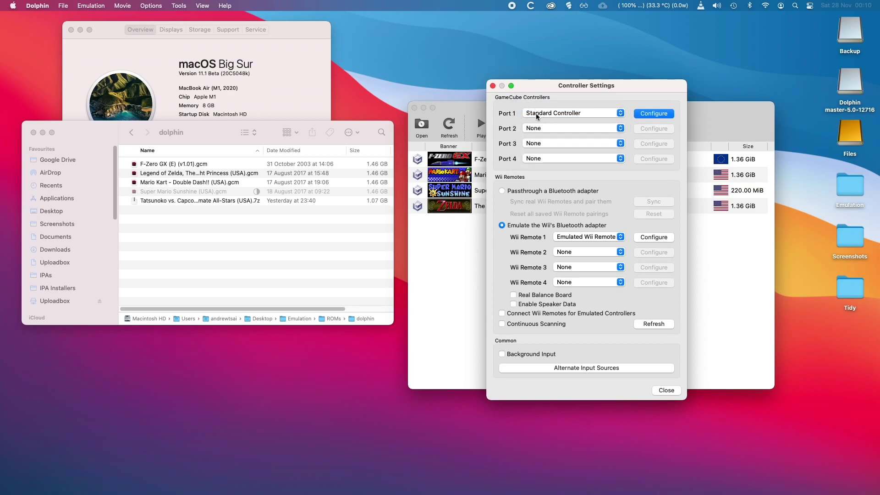
click(654, 115)
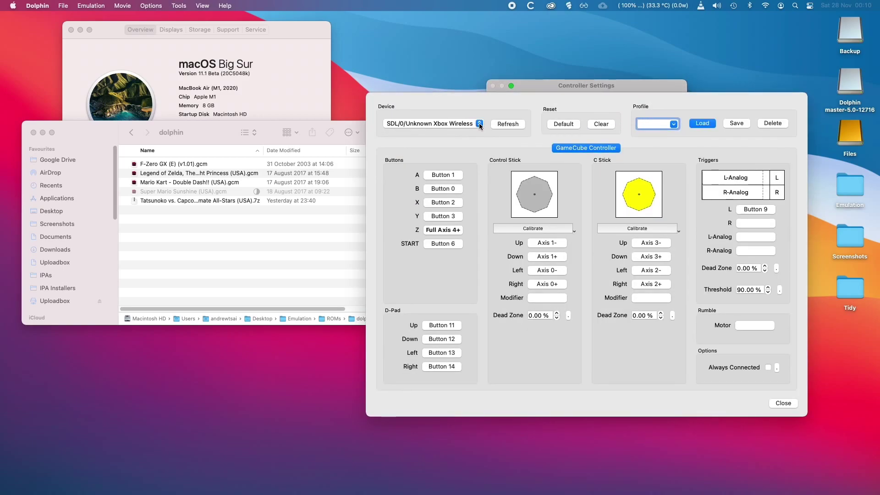
- Use SDL/0/Unknown Xbox Wireless Controller as the device and clear all bindings
click(754, 5)
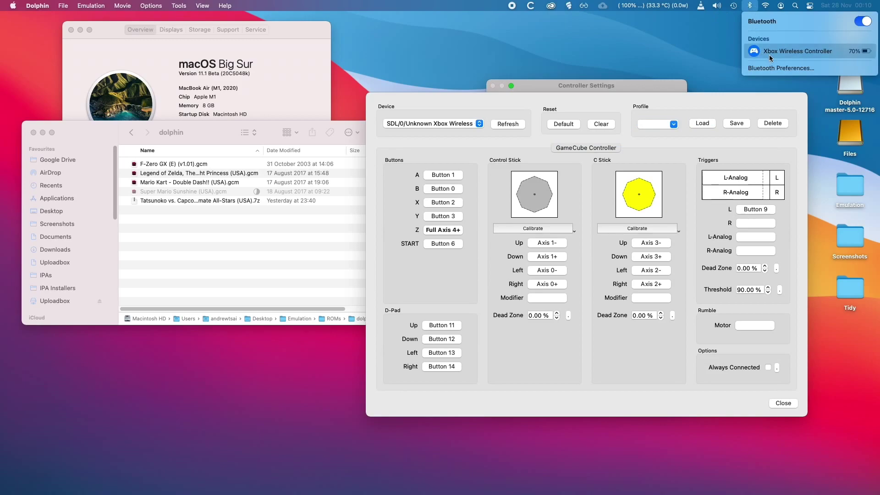
click(491, 120)
click(454, 124)
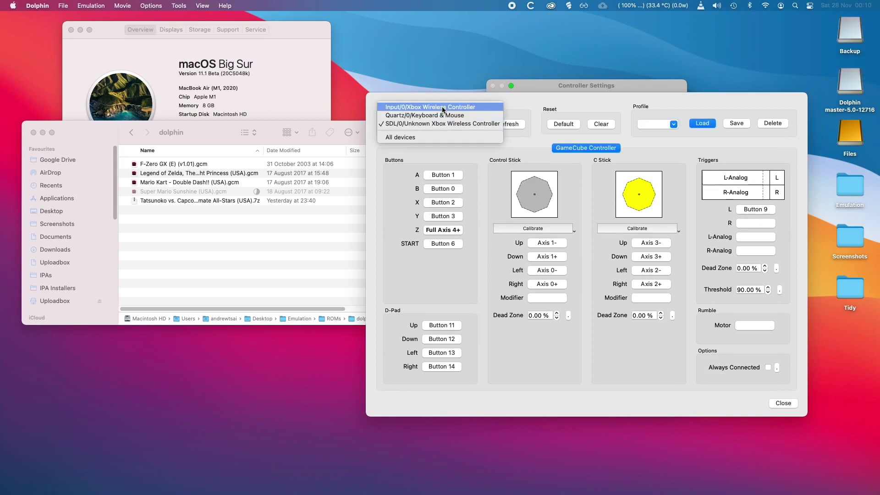
click(441, 123)
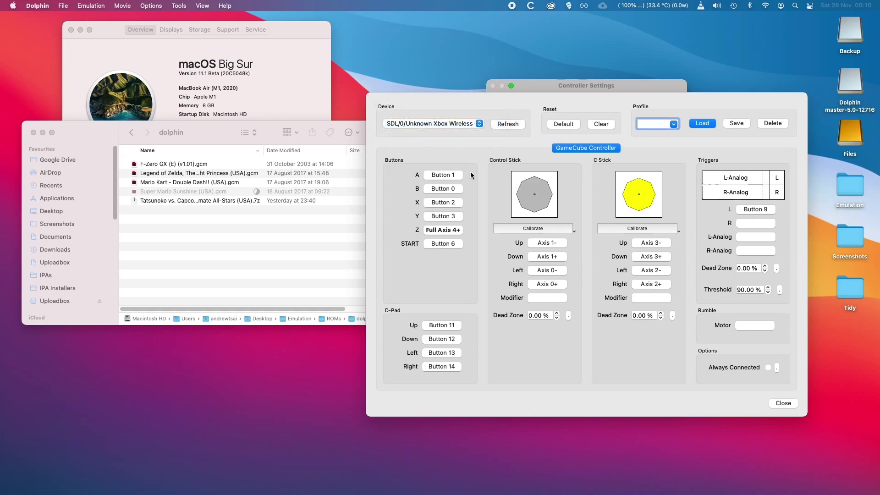
click(444, 175)
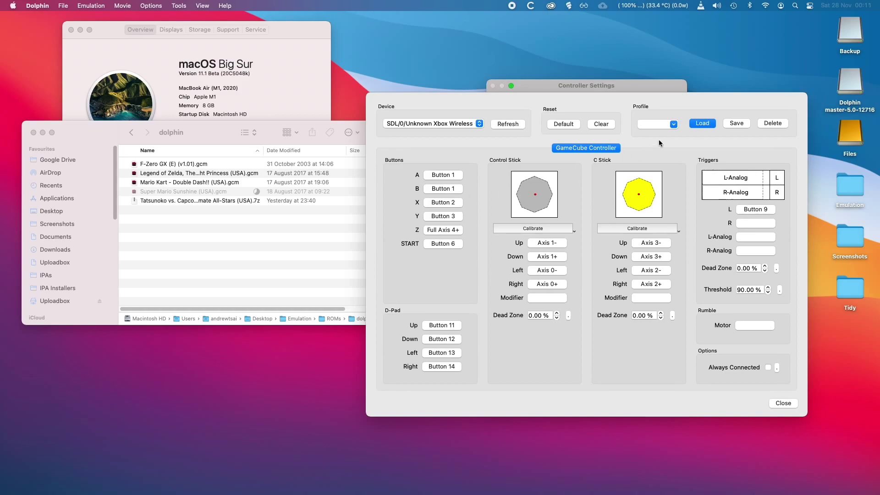
click(601, 125)
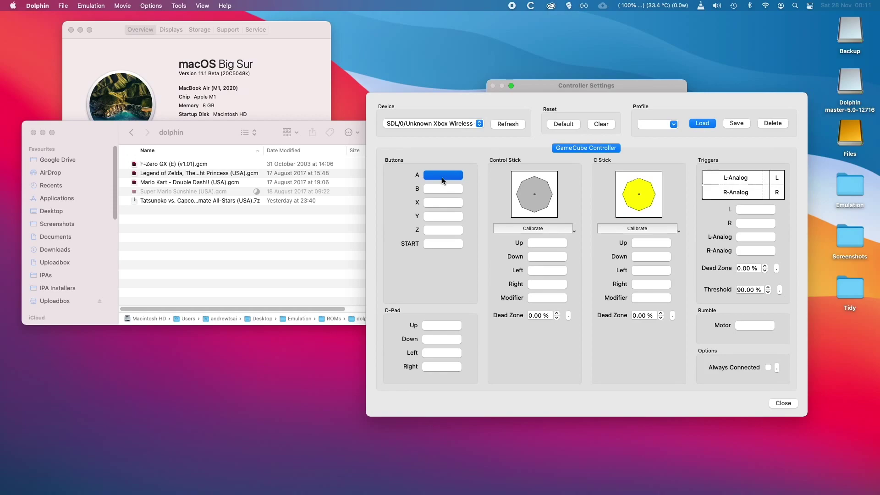
- Map B, X, Y (Button 3), START (Button 6), D-Pad (Buttons 11–14) and both sticks, then close
click(434, 186)
click(431, 202)
click(437, 217)
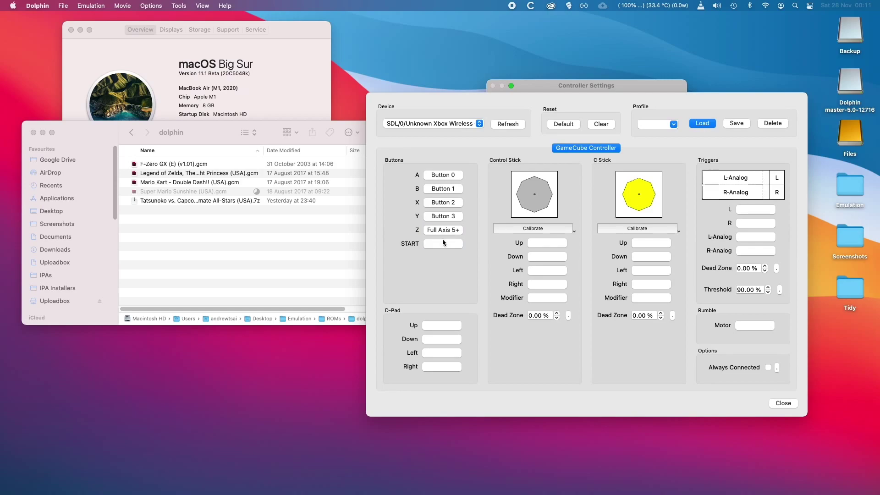
click(442, 244)
click(443, 323)
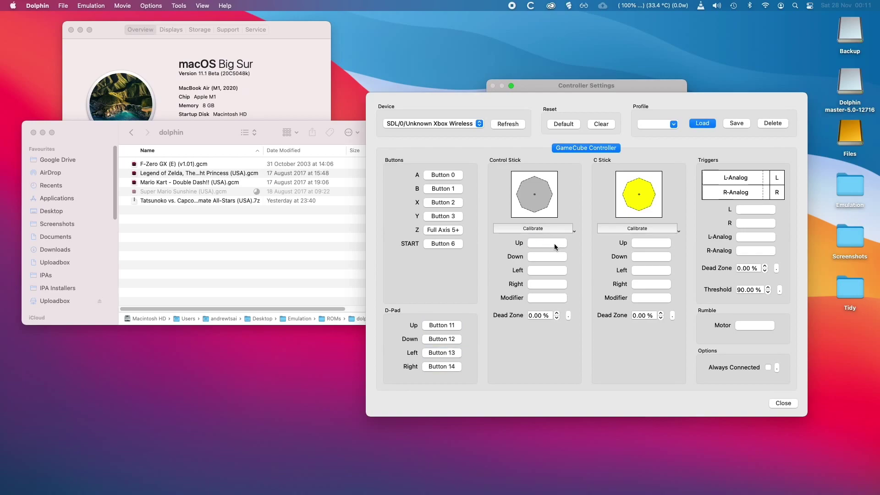
click(543, 284)
click(644, 240)
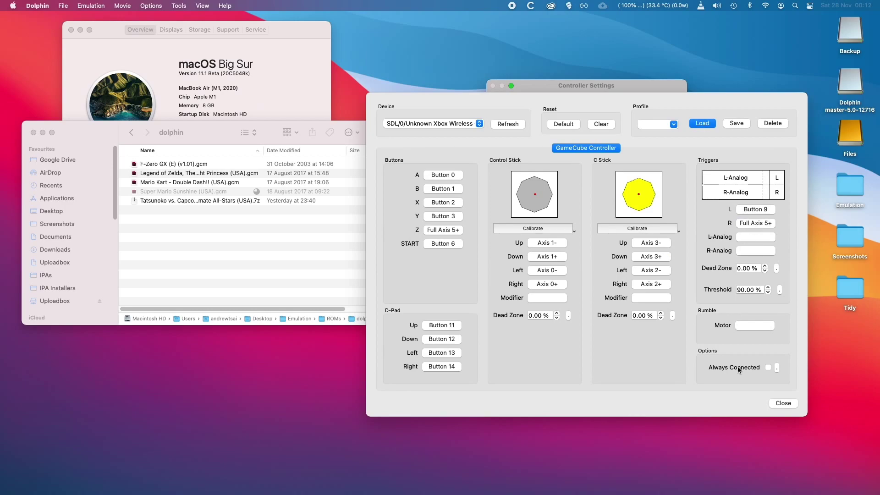
click(783, 402)
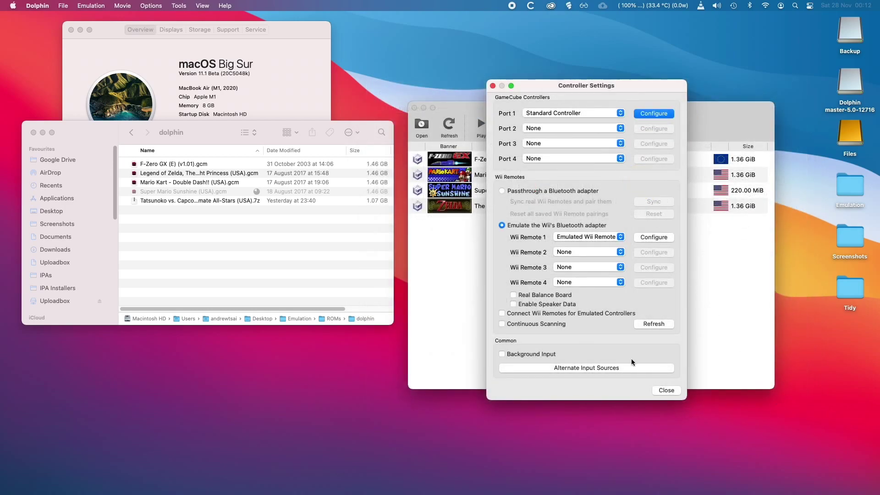
- Close Controller Settings and open the Graphics configuration
click(665, 390)
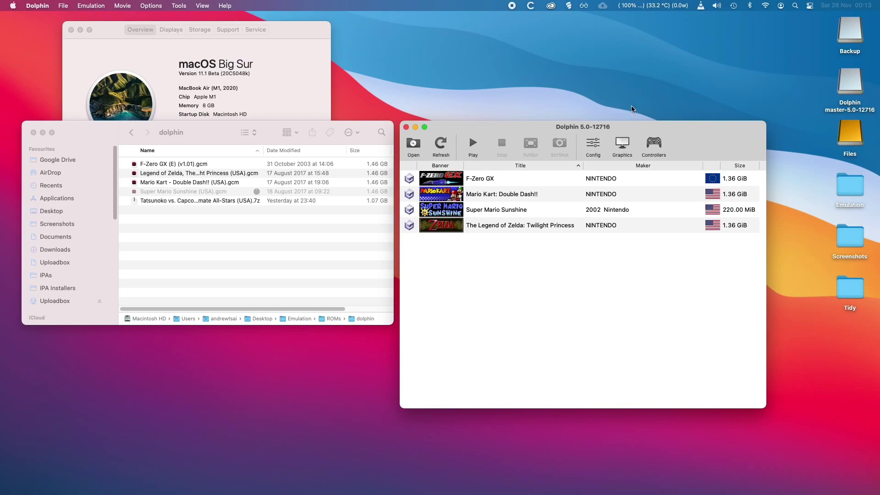
click(624, 146)
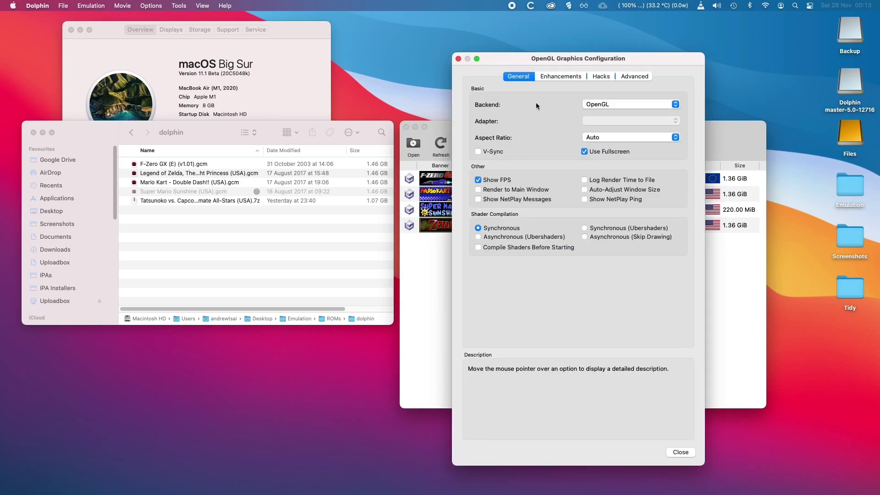
- Set Enhancements Internal Resolution to 3x Native (1920x1584) for 1080p and close the window
click(557, 77)
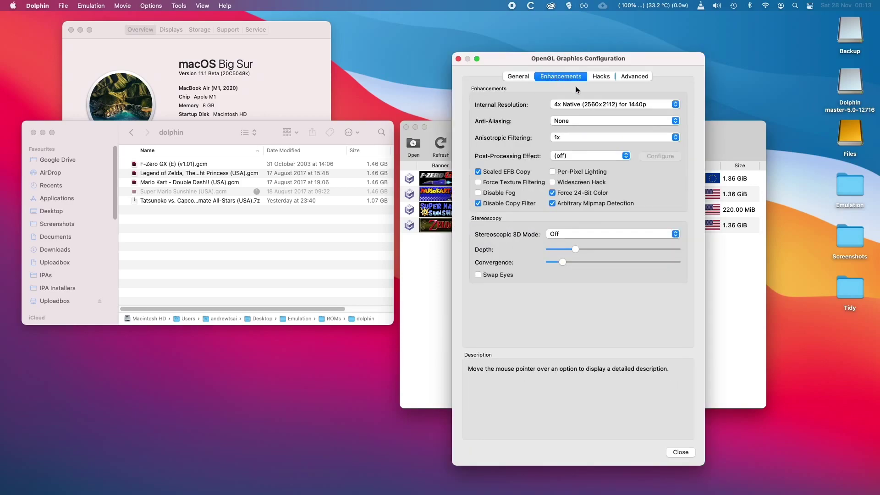
mouse_move(557, 104)
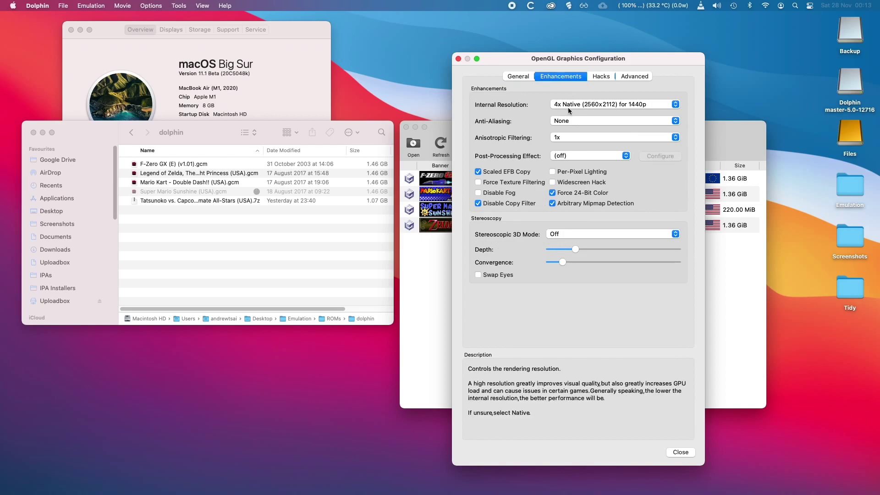
click(576, 103)
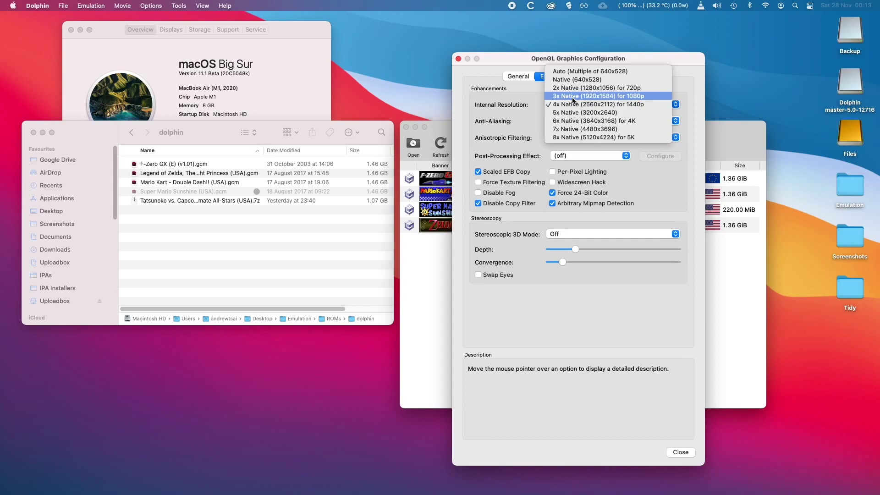
click(573, 96)
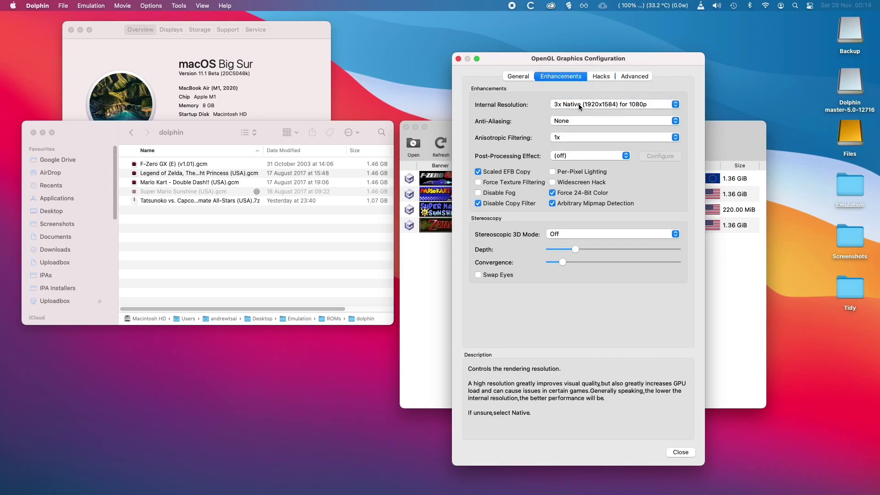
click(582, 103)
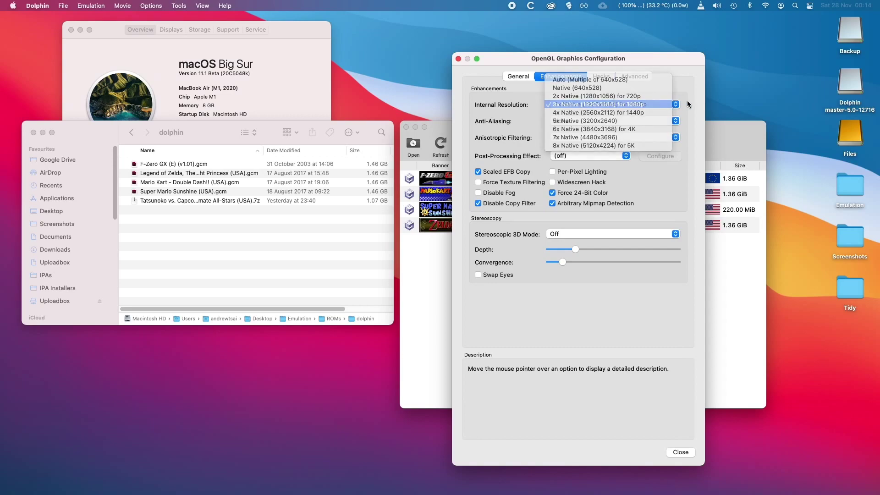
click(642, 104)
click(642, 104)
click(642, 102)
mouse_move(641, 125)
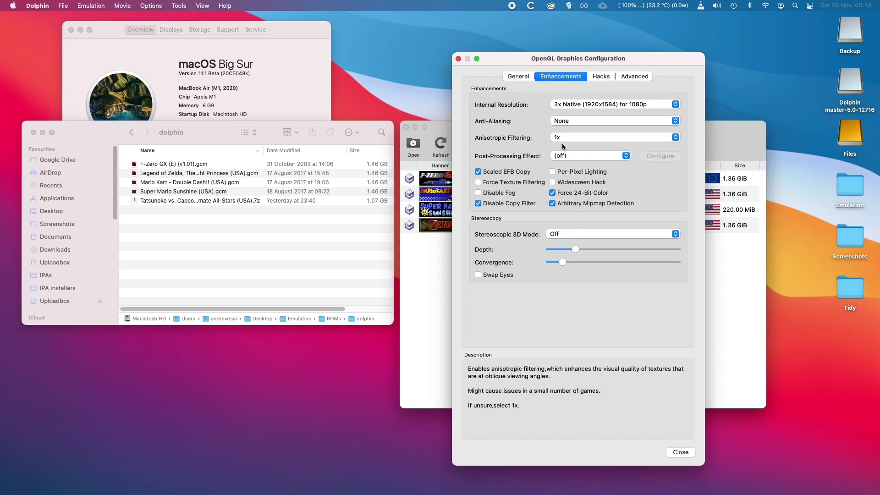
mouse_move(554, 144)
mouse_move(570, 128)
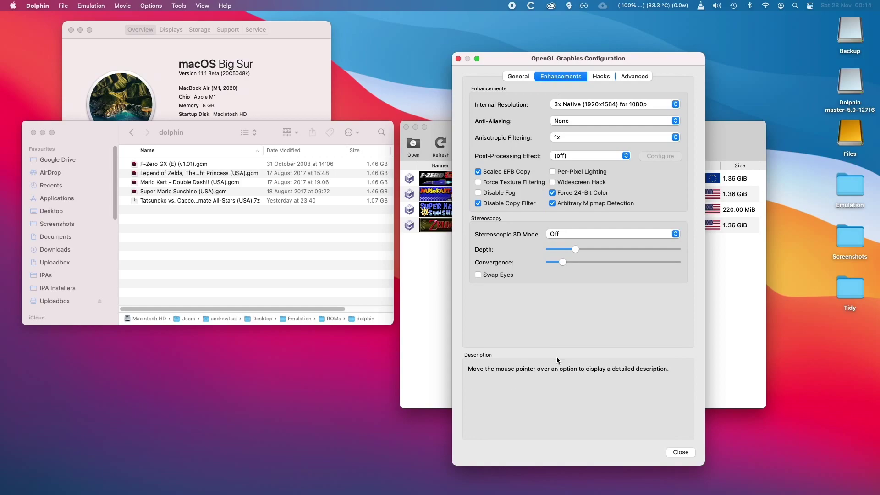
click(679, 453)
- Launch Mario Kart: Double Dash!! and advance past the title screen
click(506, 193)
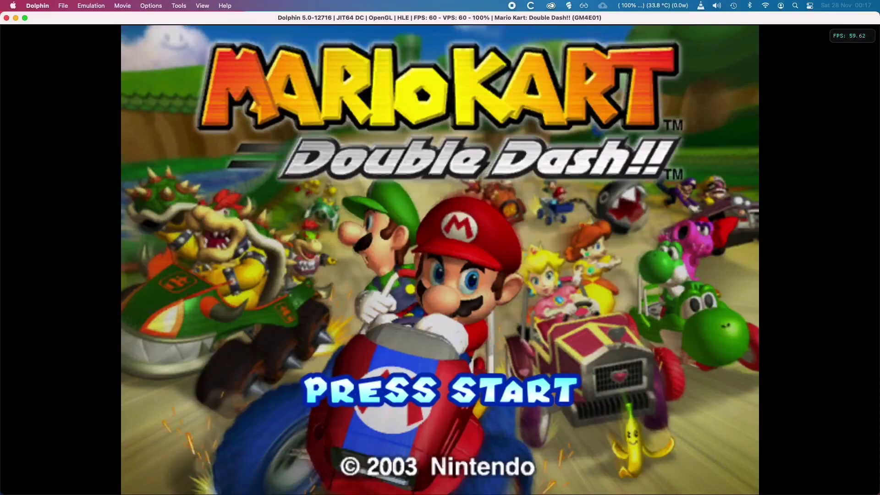
key(Return)
key(Return)
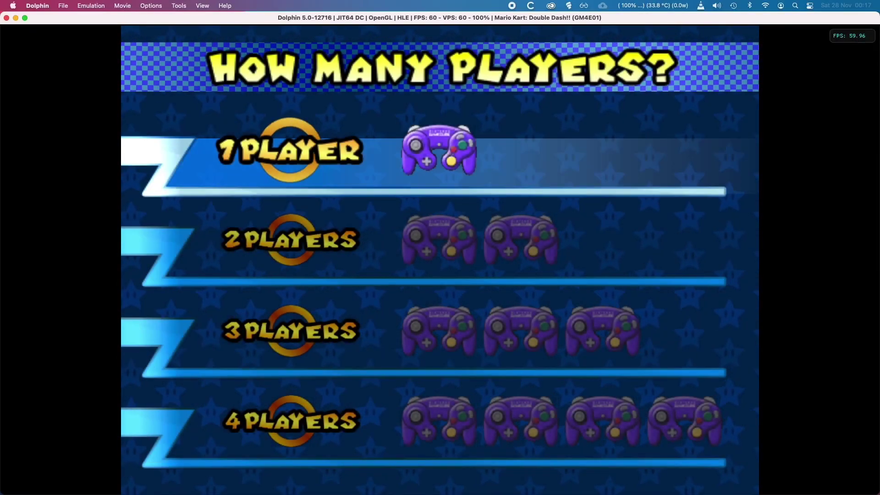
key(Return)
- Start a one-player 150cc Grand Prix with Mario and Luigi as the team
key(Return)
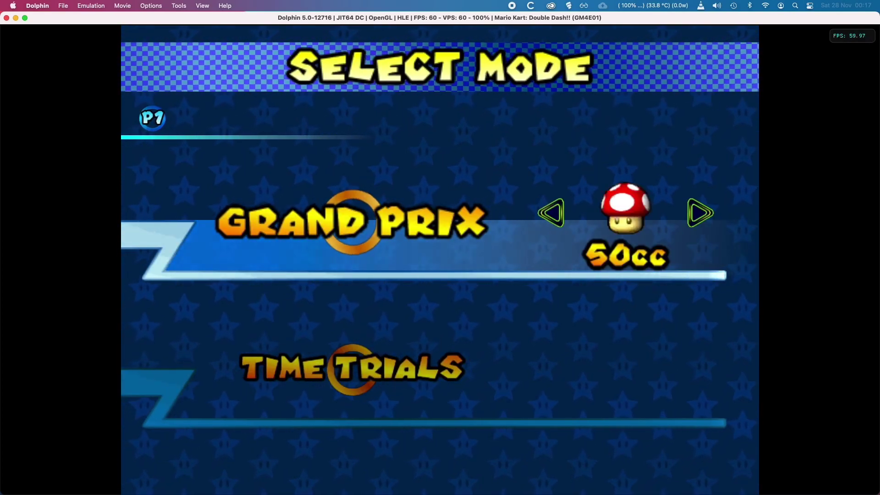
key(Right)
key(Left)
key(Left)
key(Return)
key(Return)
key(Down)
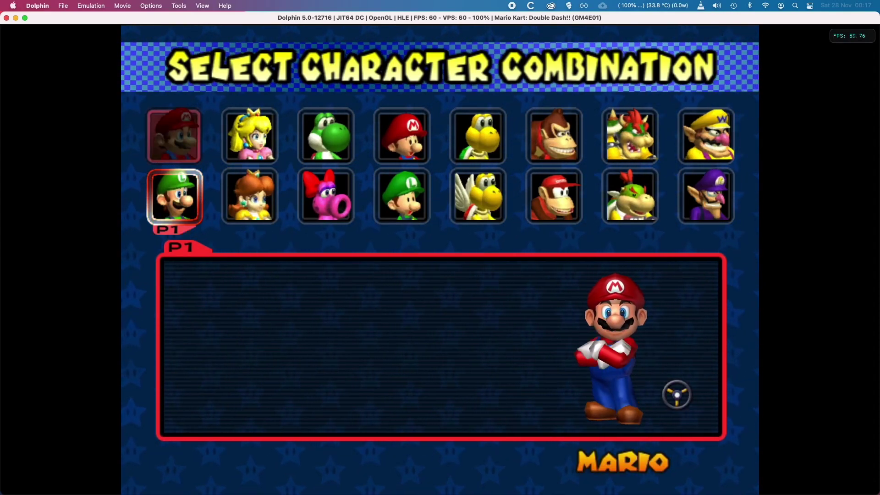
key(Return)
key(Return)
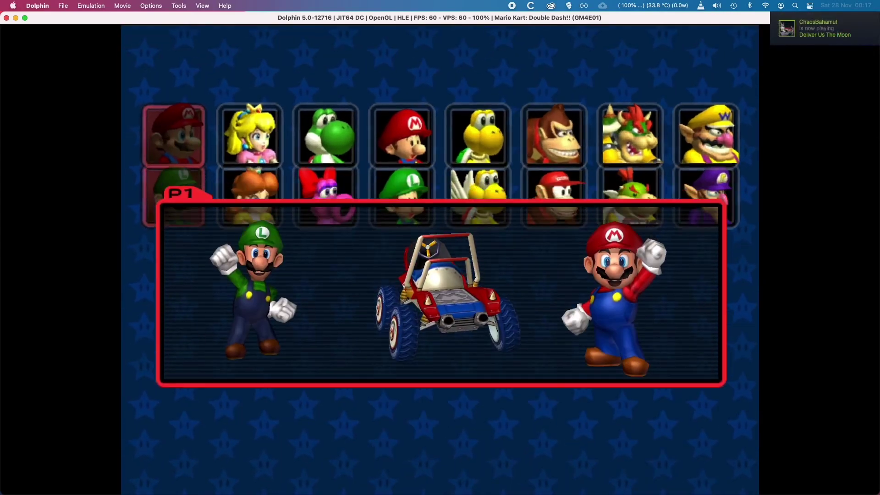